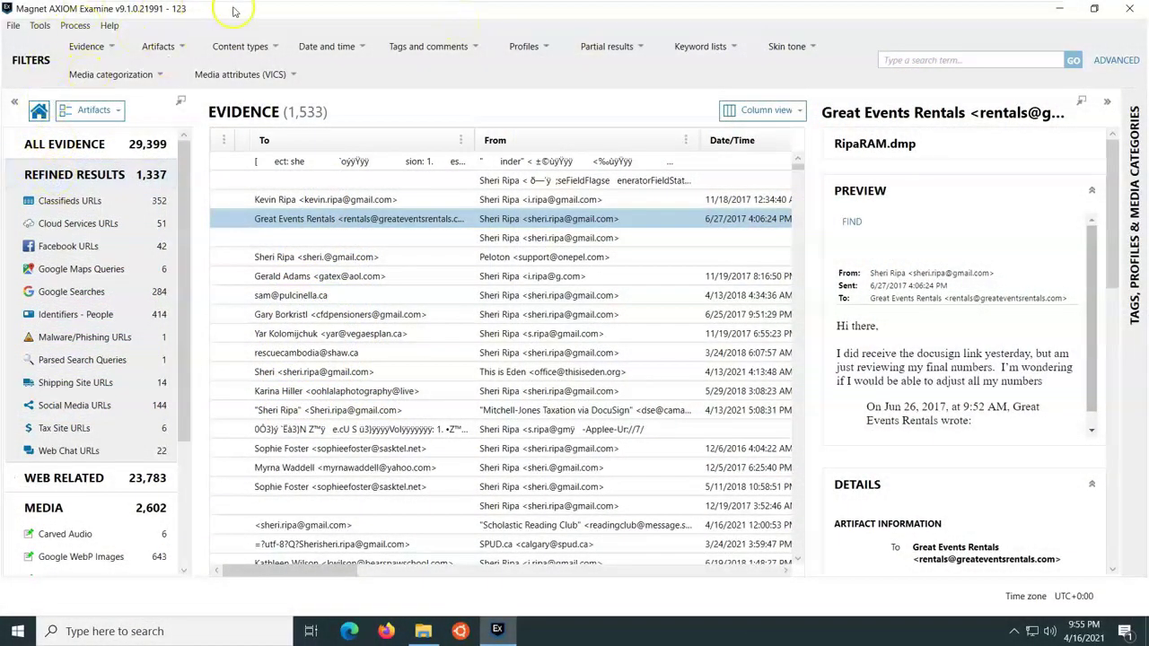
# Step: Switch to the AXIOM 4.11 case's full list of 21,024 evidence items
pyautogui.click(137, 160)
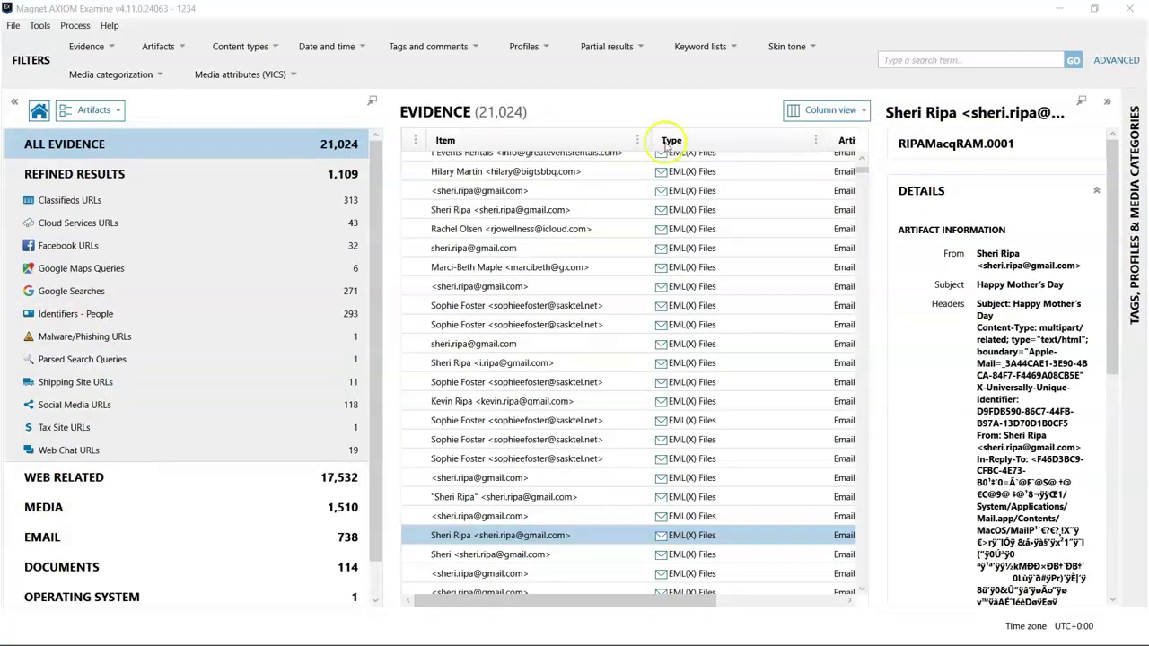
pyautogui.click(238, 18)
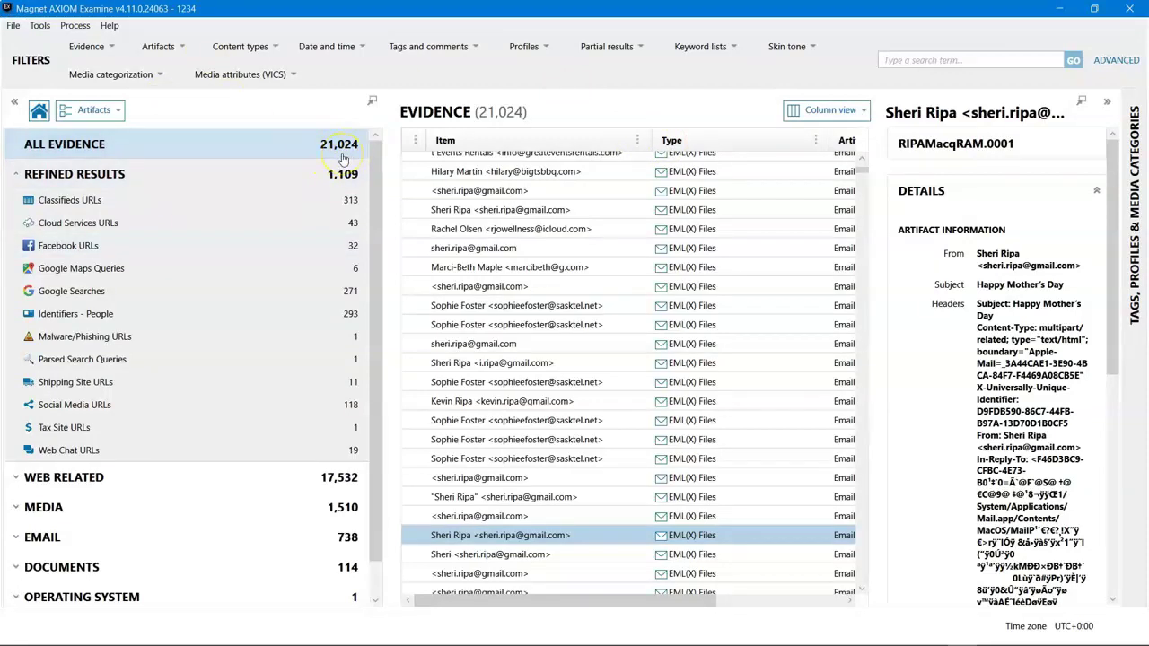
pyautogui.click(342, 157)
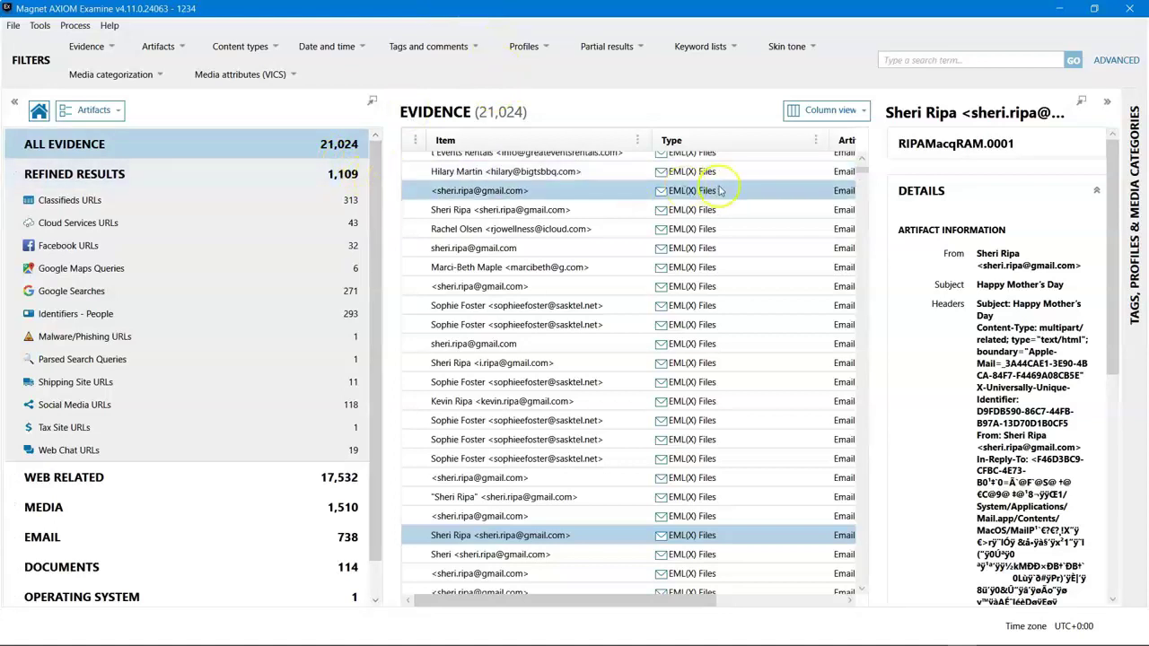
pyautogui.moveTo(862, 172); pyautogui.dragTo(861, 162)
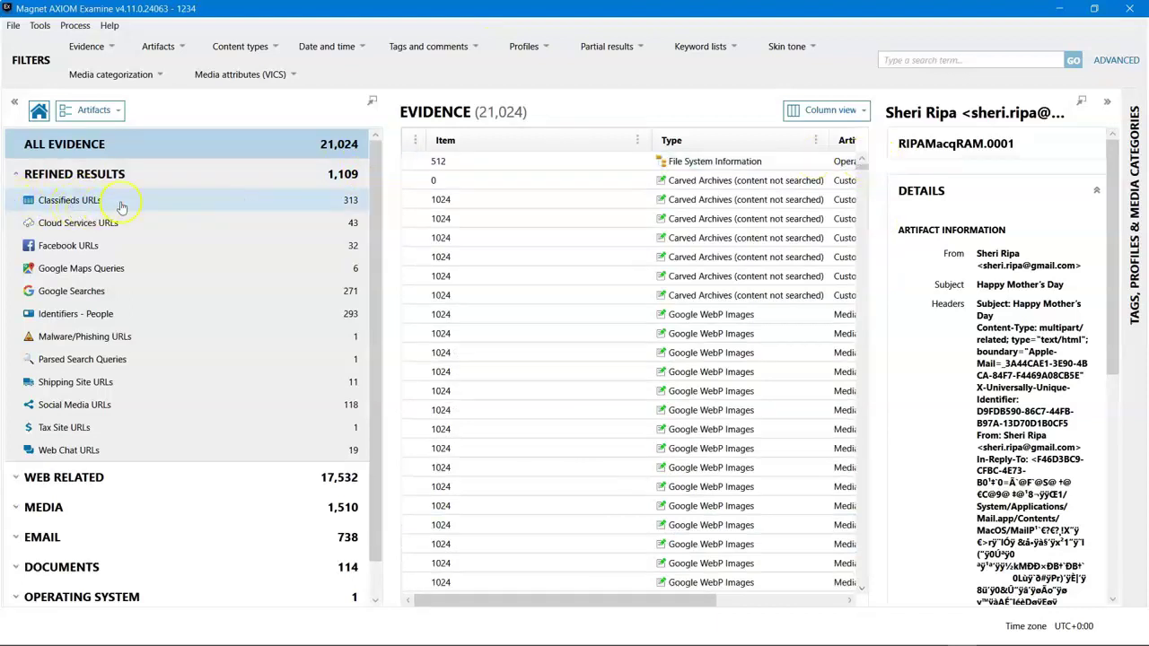
# Step: Filter to the 738 email artifacts and view the first few messages, including the rentals company email
pyautogui.click(34, 541)
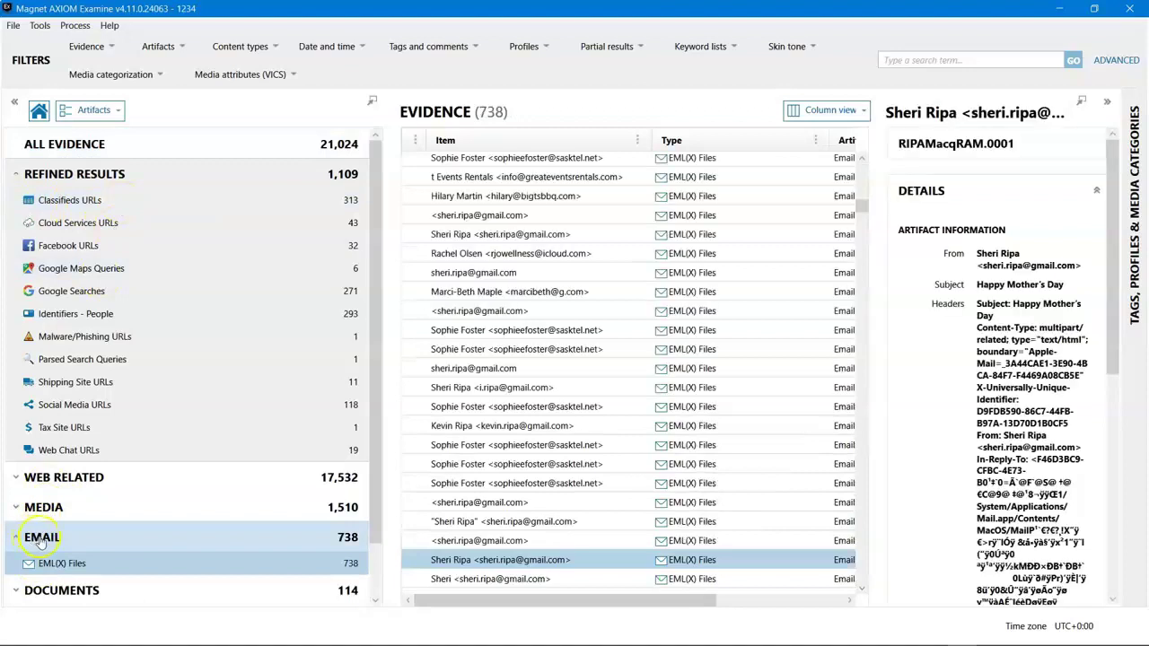
pyautogui.click(559, 238)
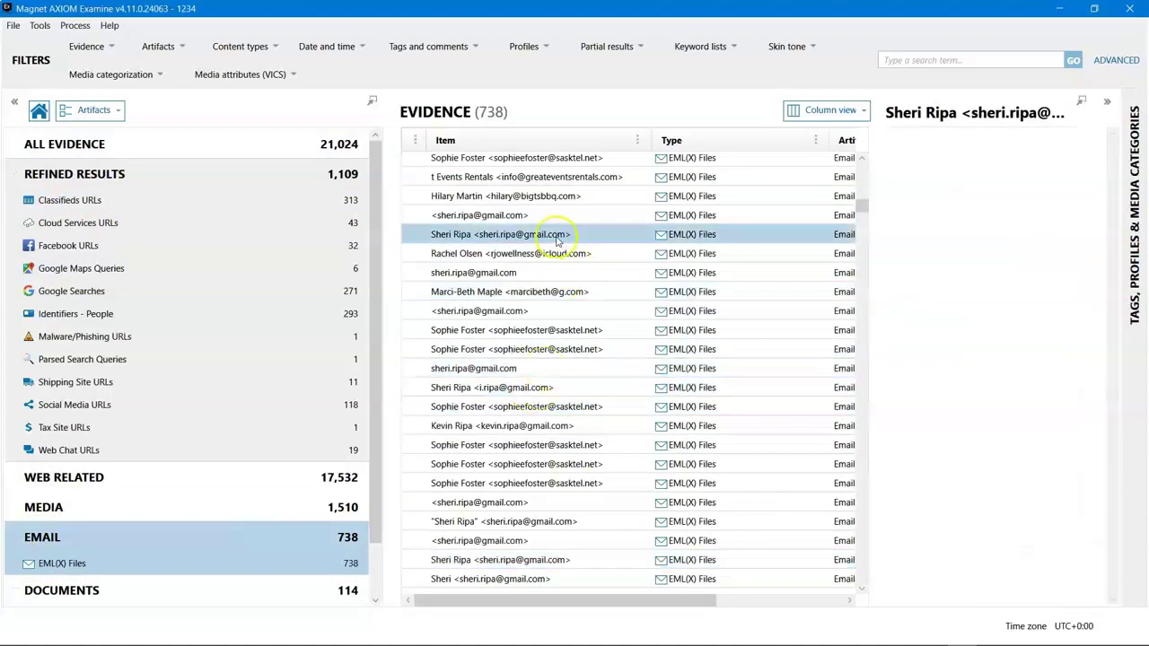
pyautogui.click(558, 215)
pyautogui.click(558, 197)
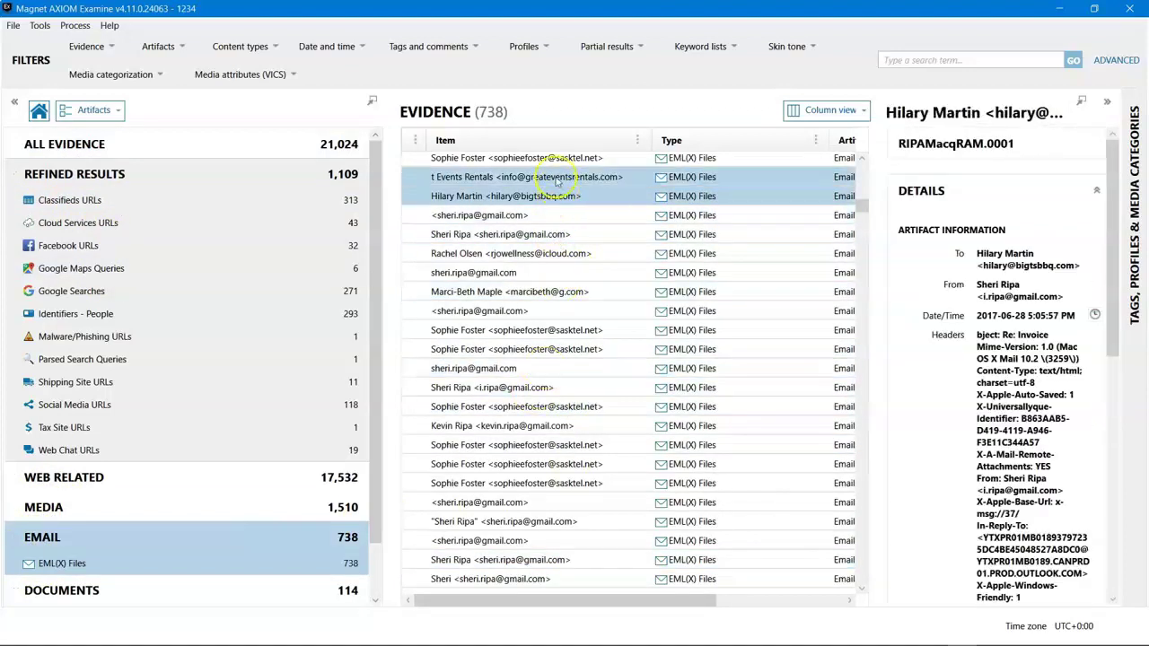
pyautogui.click(567, 178)
pyautogui.click(549, 235)
pyautogui.click(543, 255)
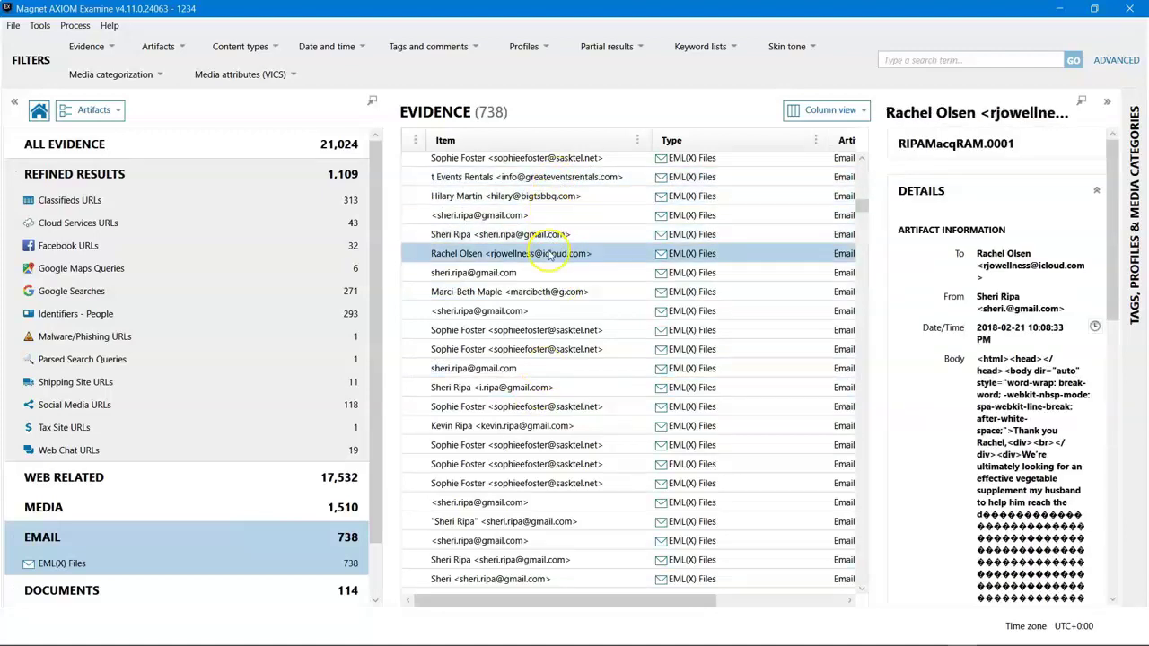
# Step: Preview several more emails further down and back up the list
pyautogui.click(535, 273)
pyautogui.click(527, 293)
pyautogui.click(526, 311)
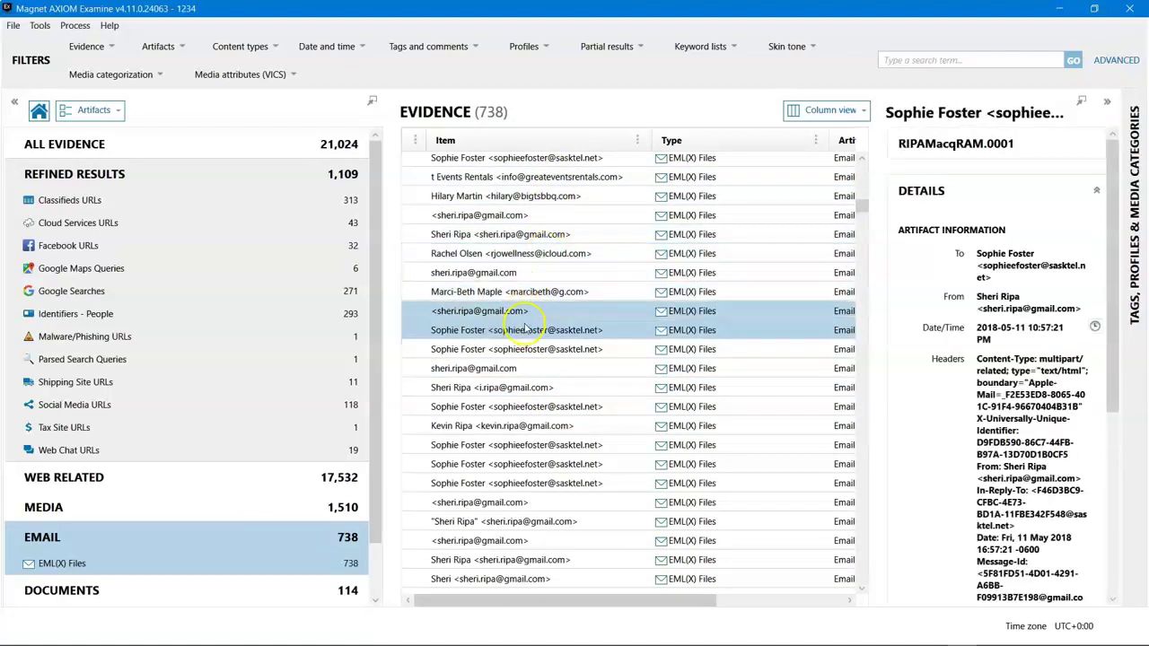
pyautogui.click(525, 317)
pyautogui.click(516, 293)
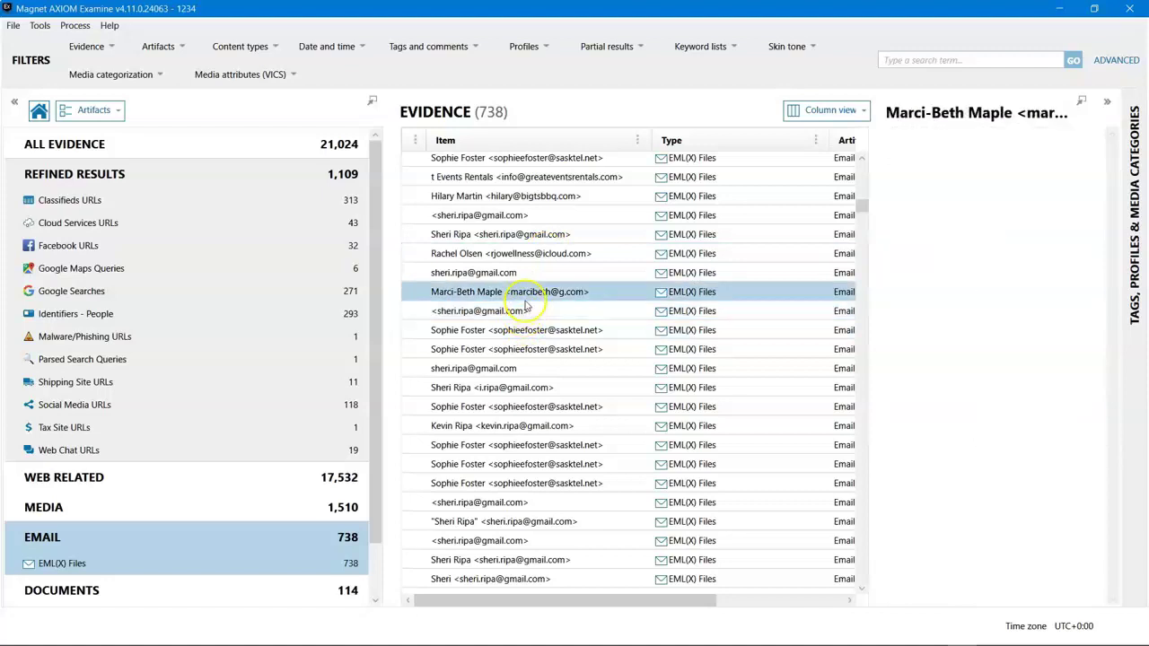
pyautogui.click(507, 272)
pyautogui.click(490, 196)
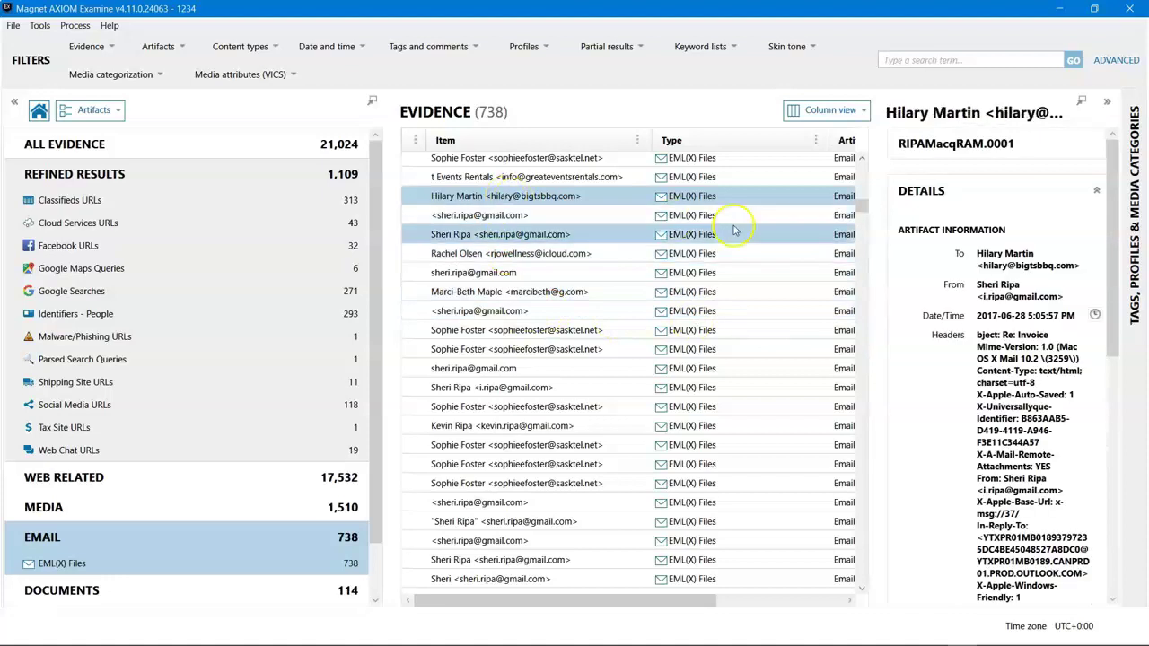
# Step: Return to the top of the email list and view the kitchen catalog email's details
pyautogui.scroll(5, 861, 158)
pyautogui.scroll(3, 875, 155)
pyautogui.click(550, 183)
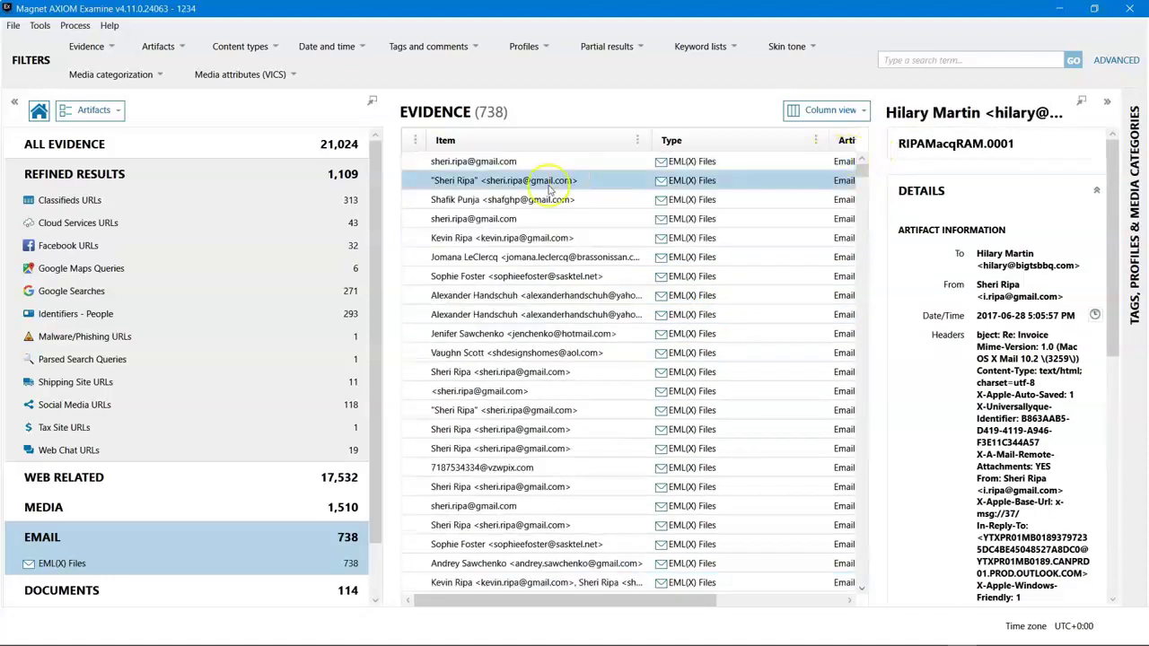
pyautogui.click(521, 218)
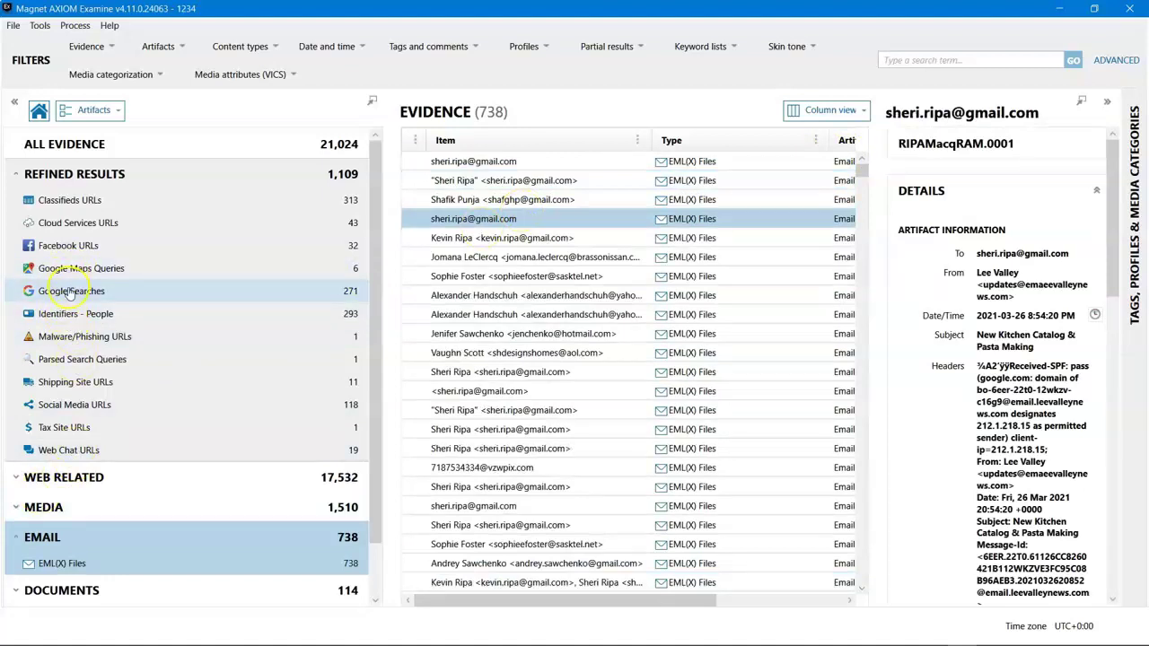
# Step: List the 271 Google Searches artifacts and scroll through the search terms
pyautogui.click(220, 291)
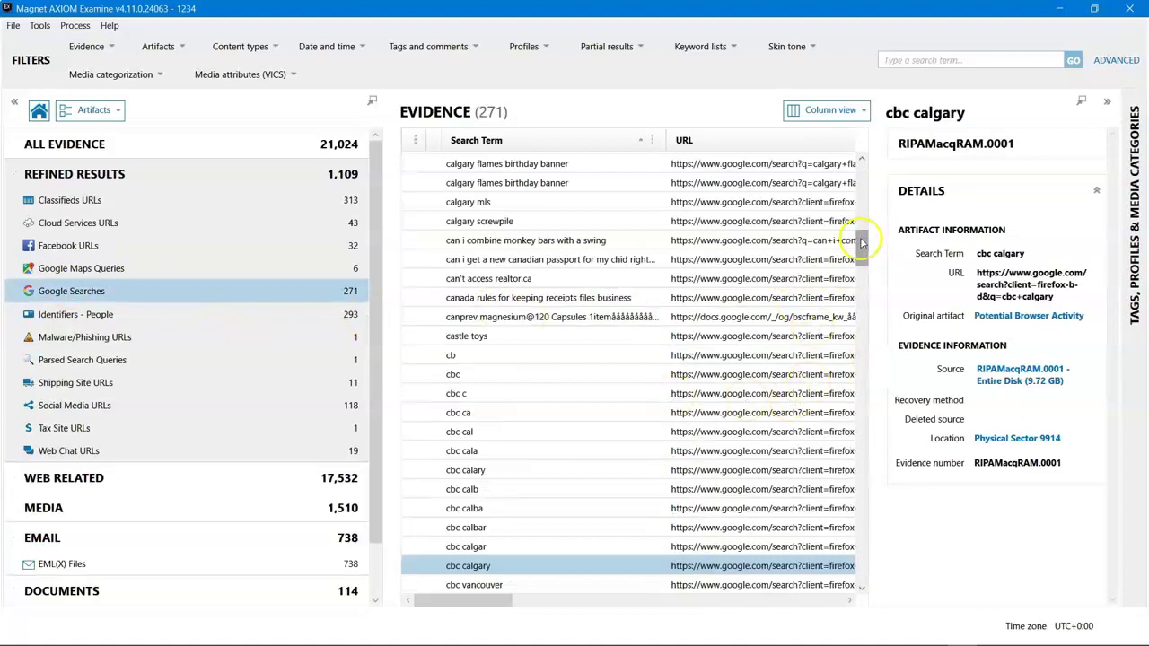
pyautogui.moveTo(862, 241)
pyautogui.mouseDown()
pyautogui.moveTo(872, 317)
pyautogui.moveTo(838, 545)
pyautogui.moveTo(846, 333)
pyautogui.moveTo(834, 146)
pyautogui.moveTo(866, 157)
pyautogui.mouseUp()
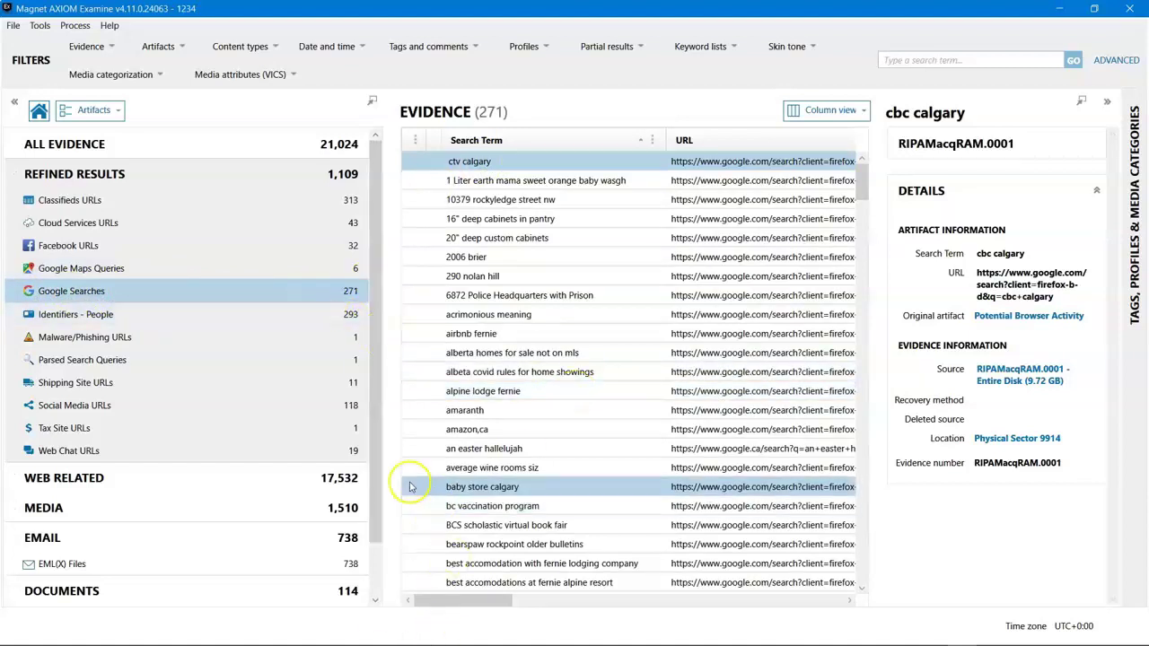
pyautogui.moveTo(380, 487); pyautogui.dragTo(373, 559)
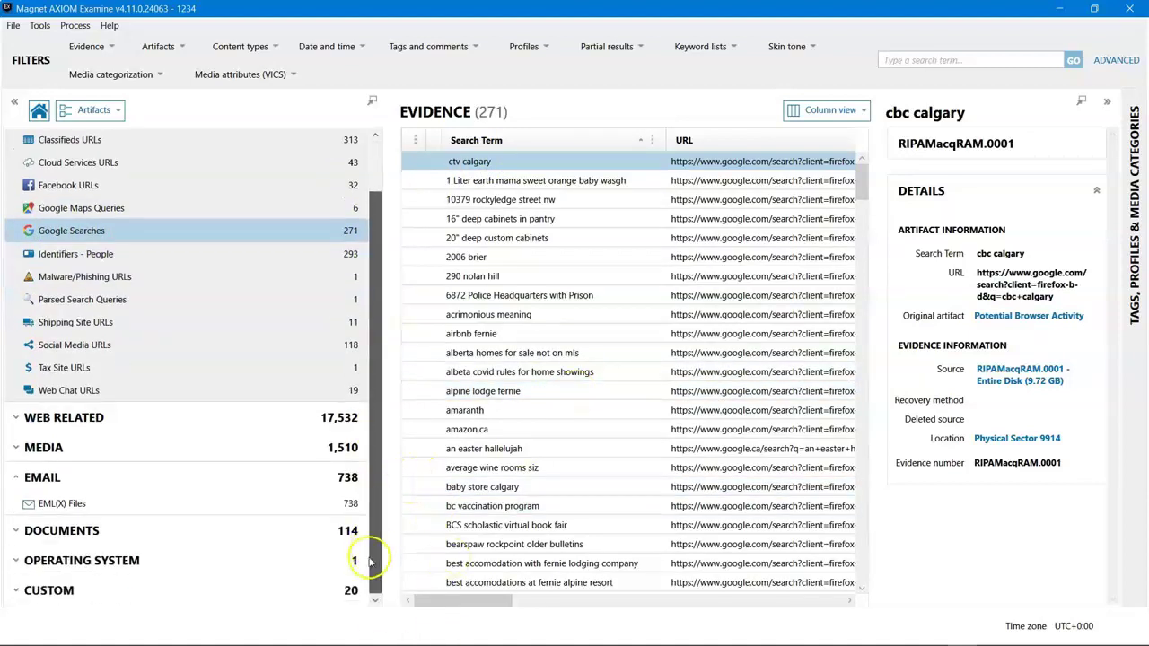
# Step: Expand the document artifacts and filter to the nine RTF Documents
pyautogui.click(17, 532)
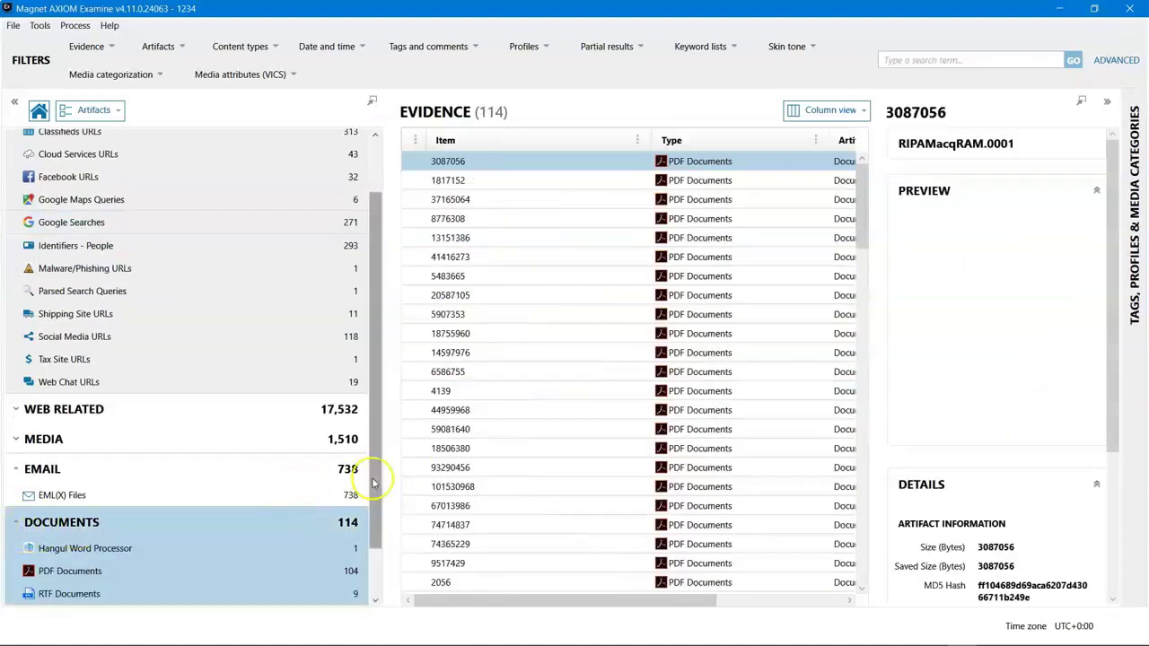
pyautogui.scroll(-1, 377, 487)
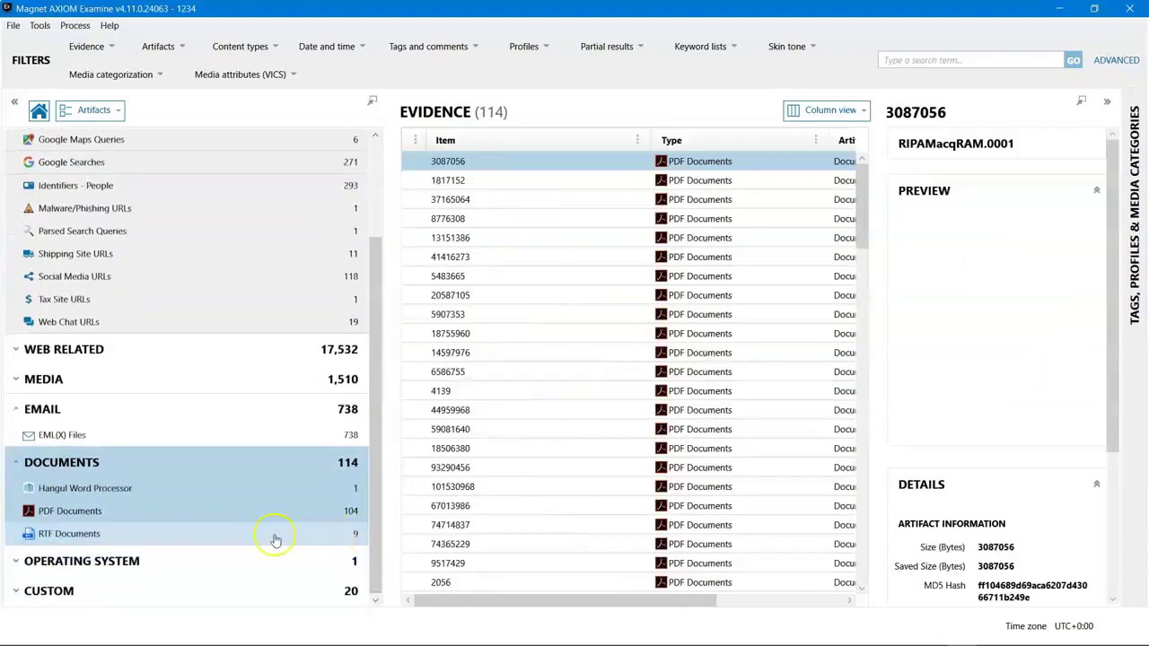
pyautogui.click(65, 533)
# Step: Preview the 829-, 285-, 376- and 378-byte RTF documents, ending on the 829-byte one
pyautogui.click(580, 237)
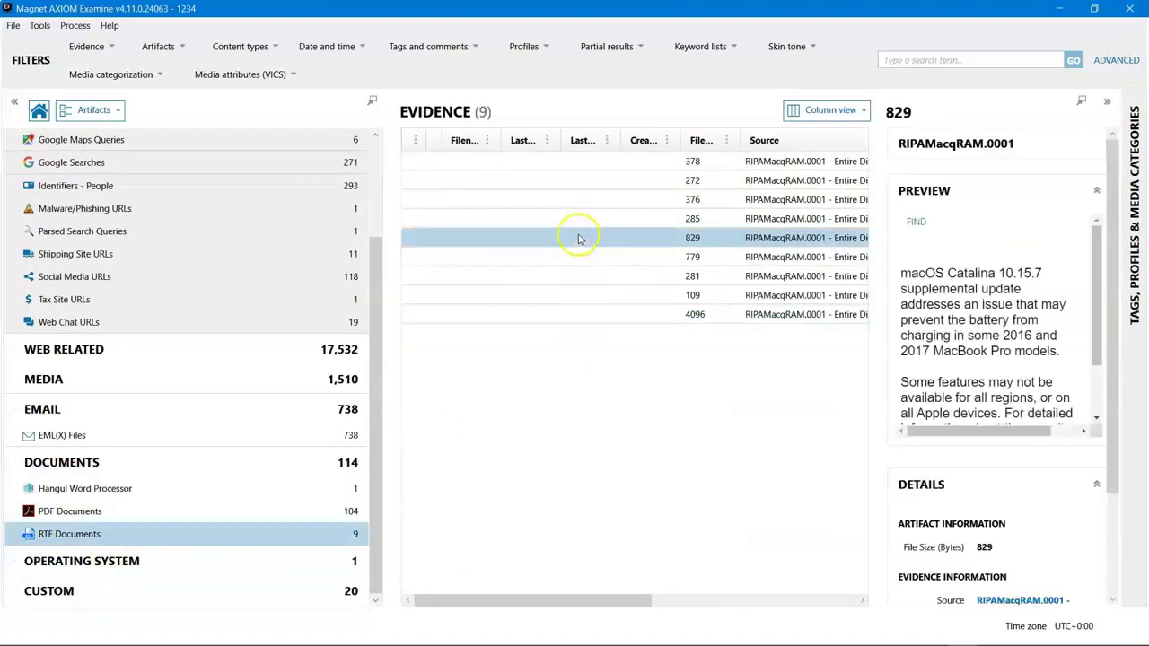
pyautogui.click(579, 225)
pyautogui.click(583, 199)
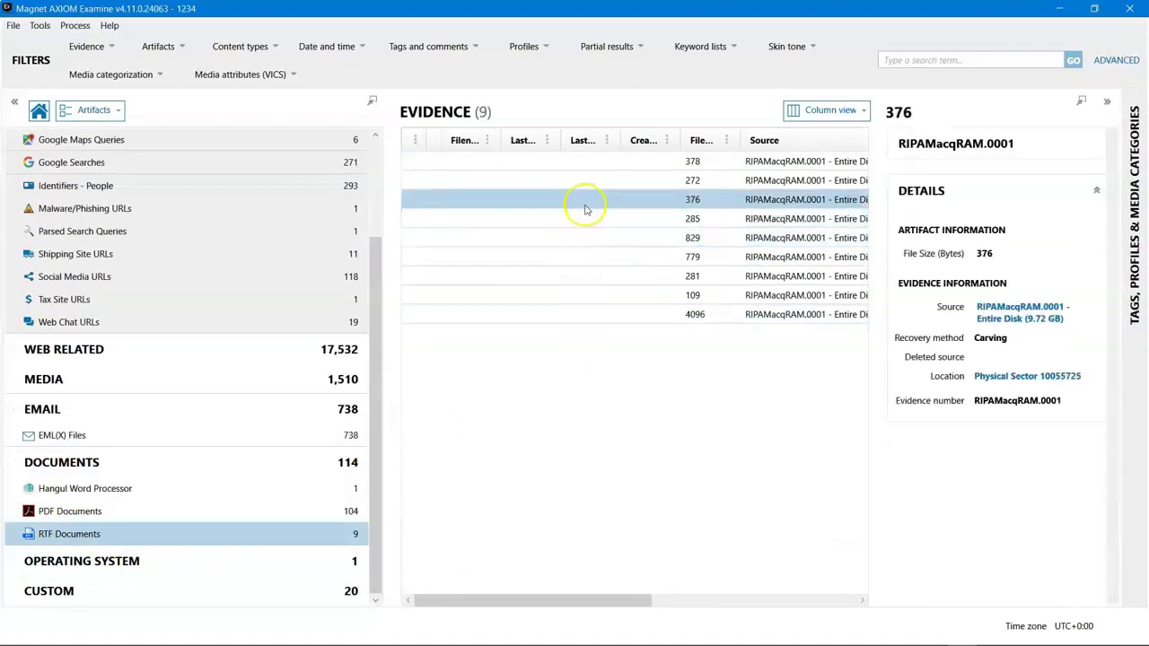
pyautogui.click(586, 183)
pyautogui.click(578, 238)
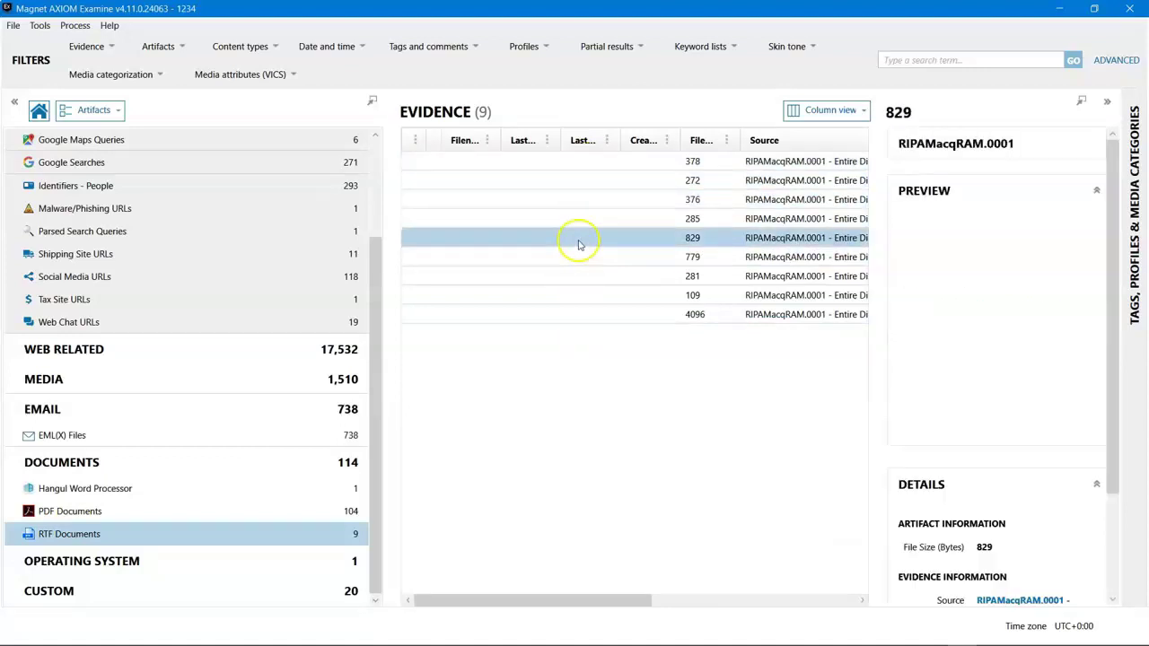